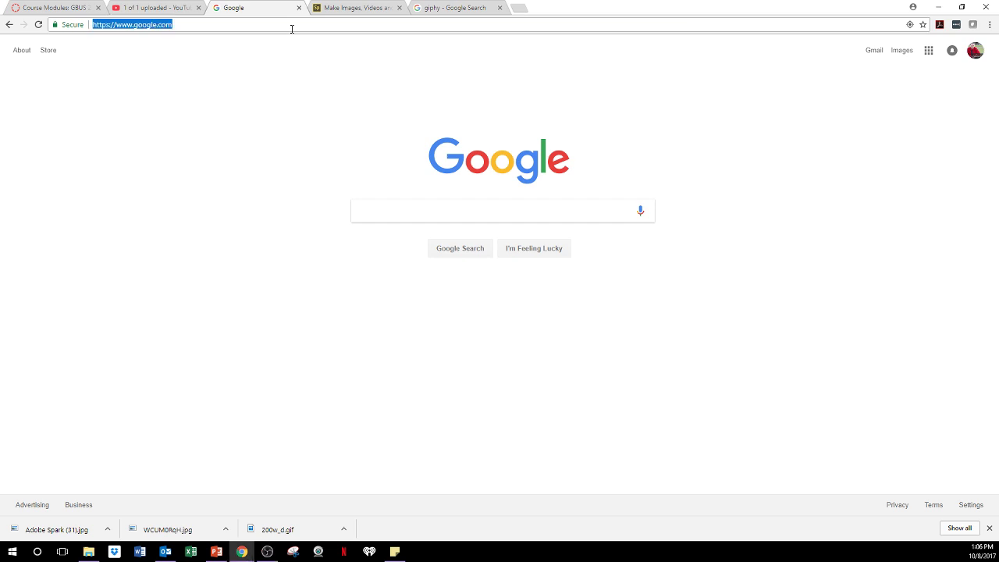
Zoom the Google page in three steps from the Chrome menu.
click(989, 25)
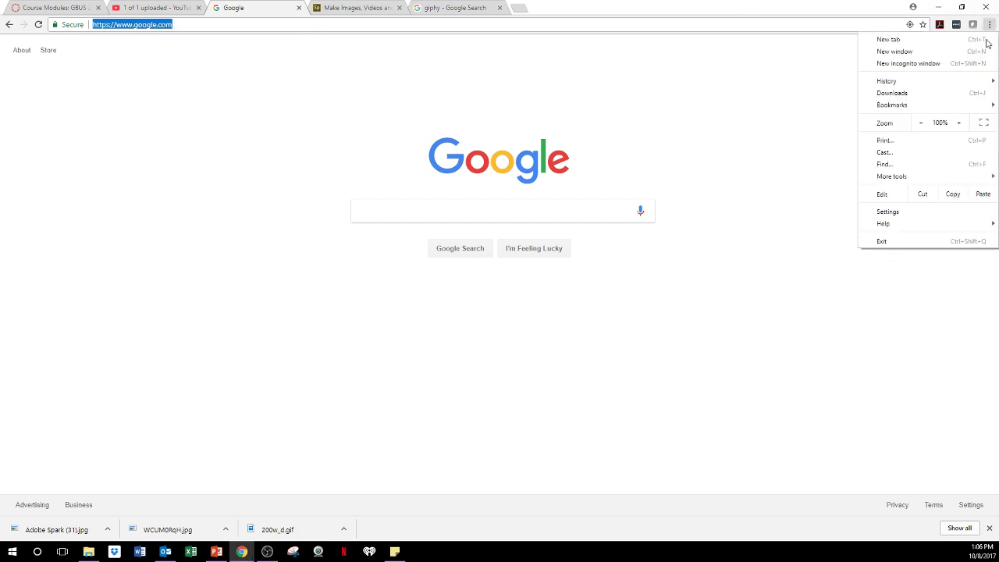
click(960, 124)
click(960, 124)
click(960, 124)
click(960, 124)
click(959, 124)
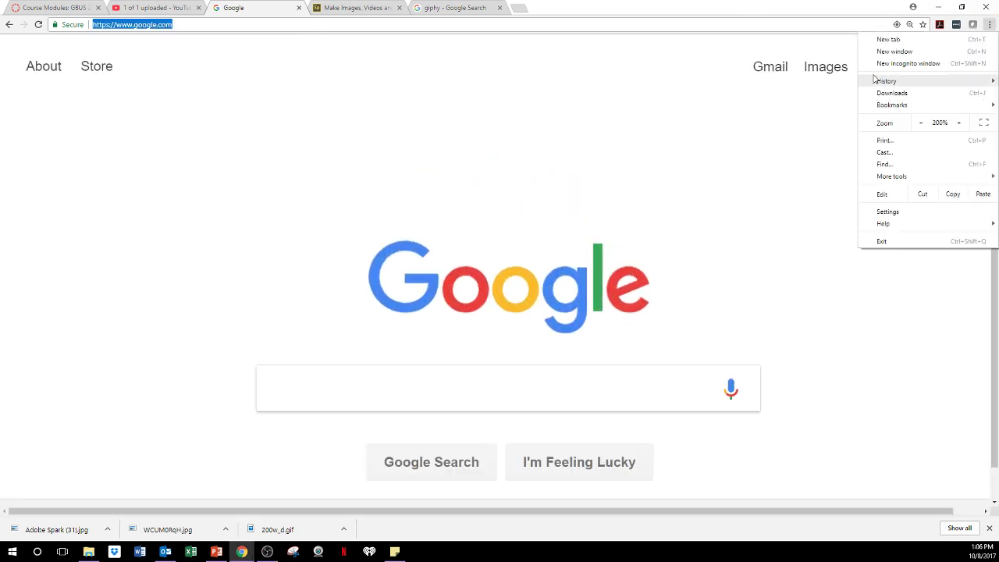
click(226, 25)
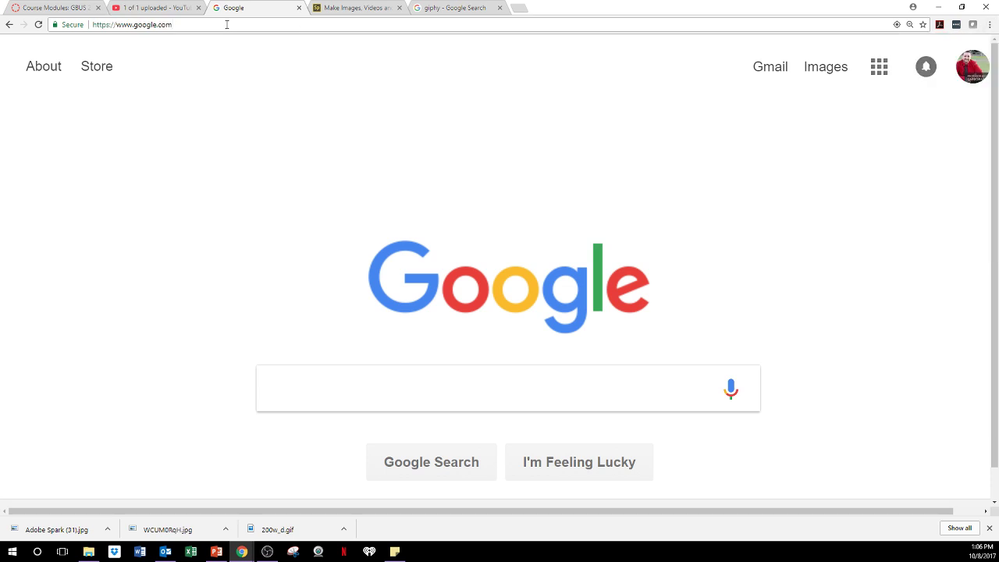
Reduce the zoom by one step and enter 'gip' in the address bar to get the giphy.com suggestion.
click(989, 25)
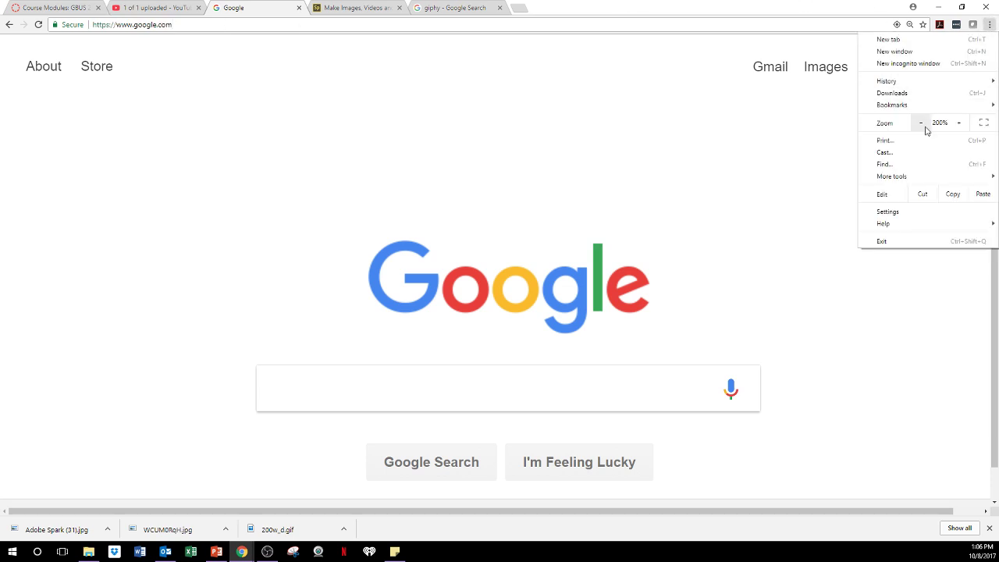
click(921, 123)
click(922, 123)
click(223, 25)
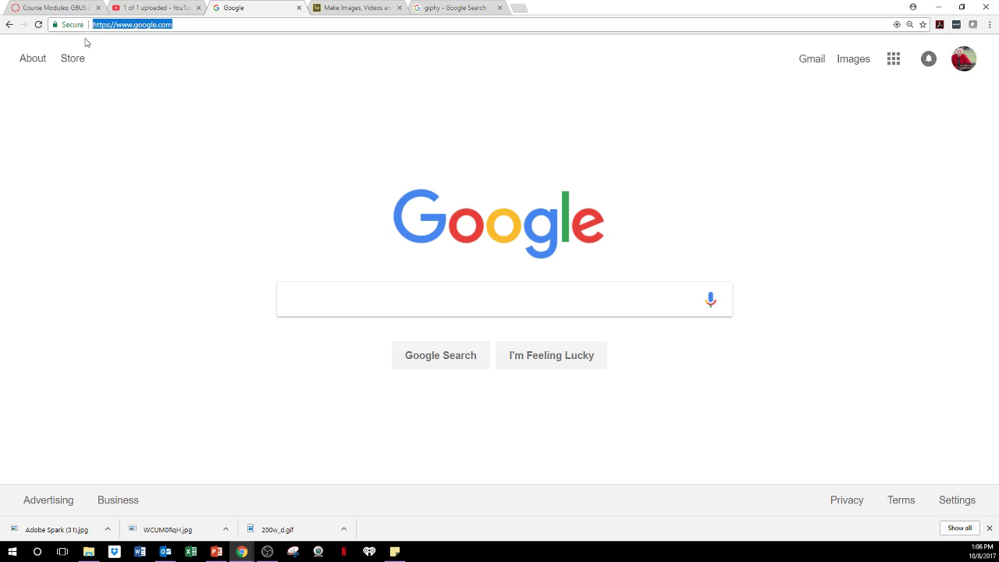
text(giphy)
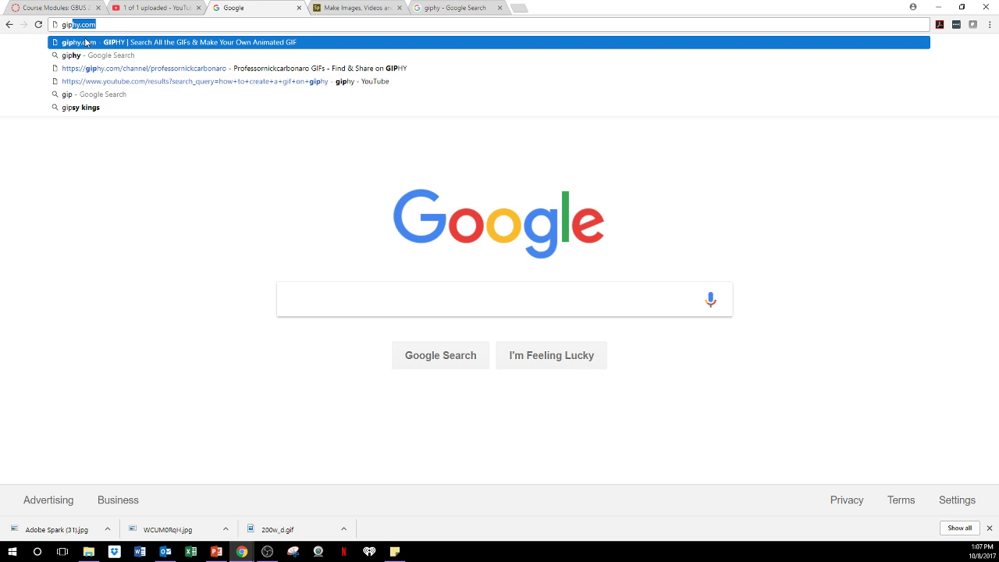
Go to giphy.com and scroll through the Trending Now GIFs and back to the top.
click(86, 42)
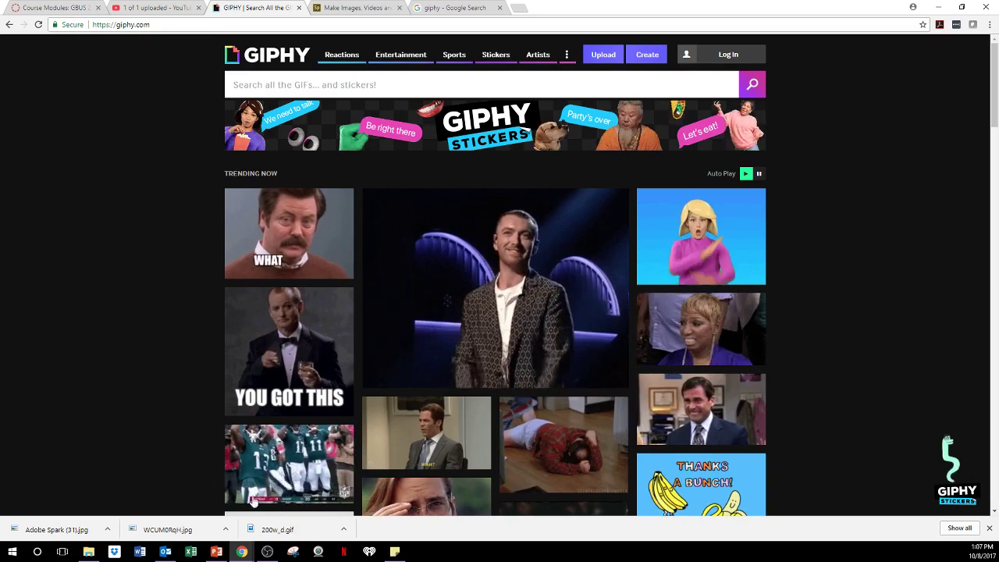
mouse_move(598, 202)
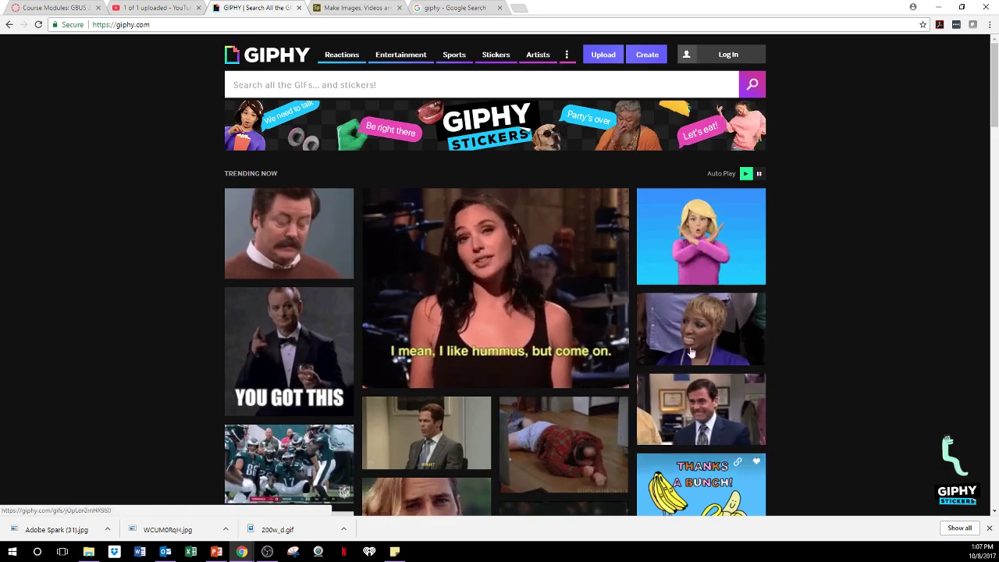
mouse_move(368, 278)
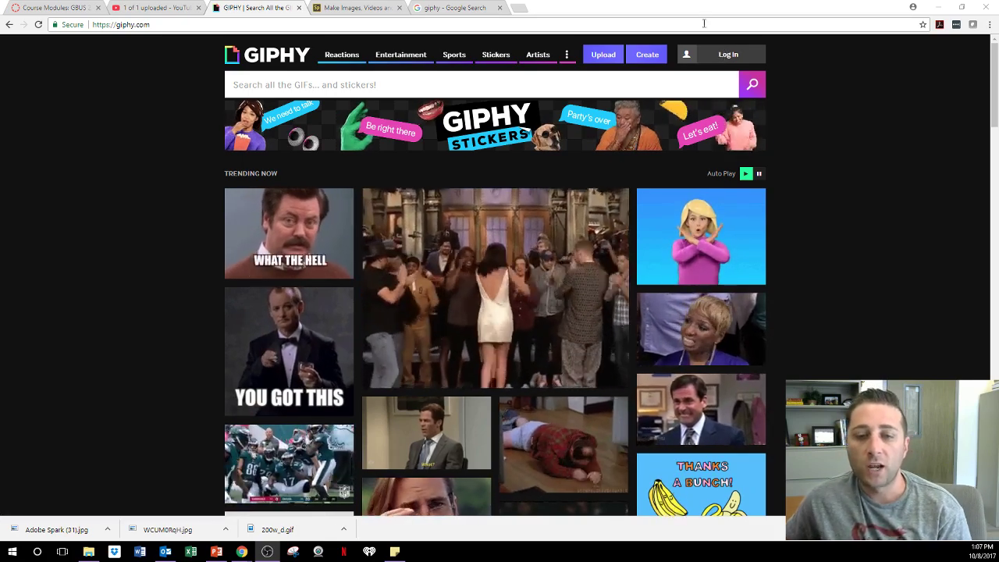
mouse_move(564, 229)
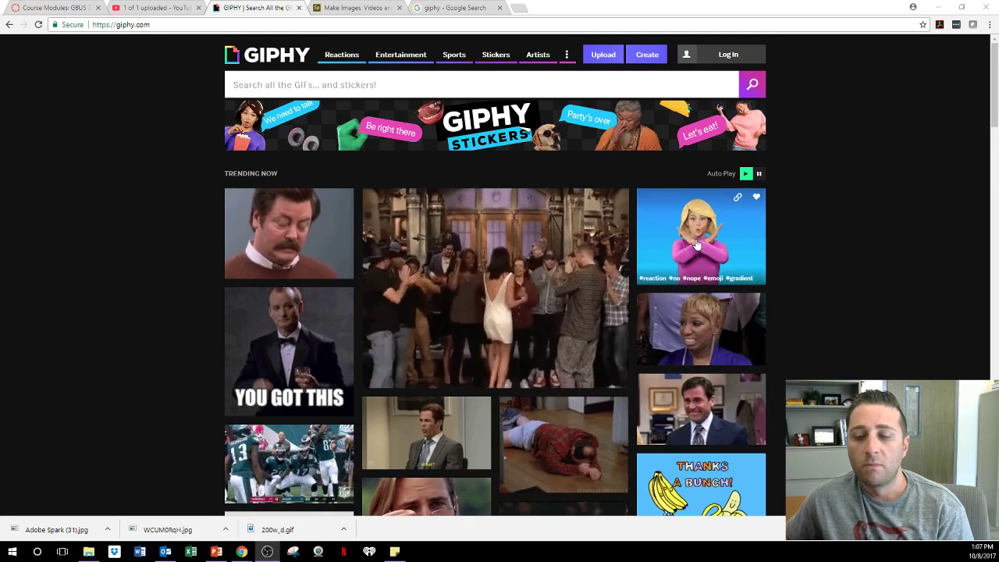
scroll(697, 246, down, 8)
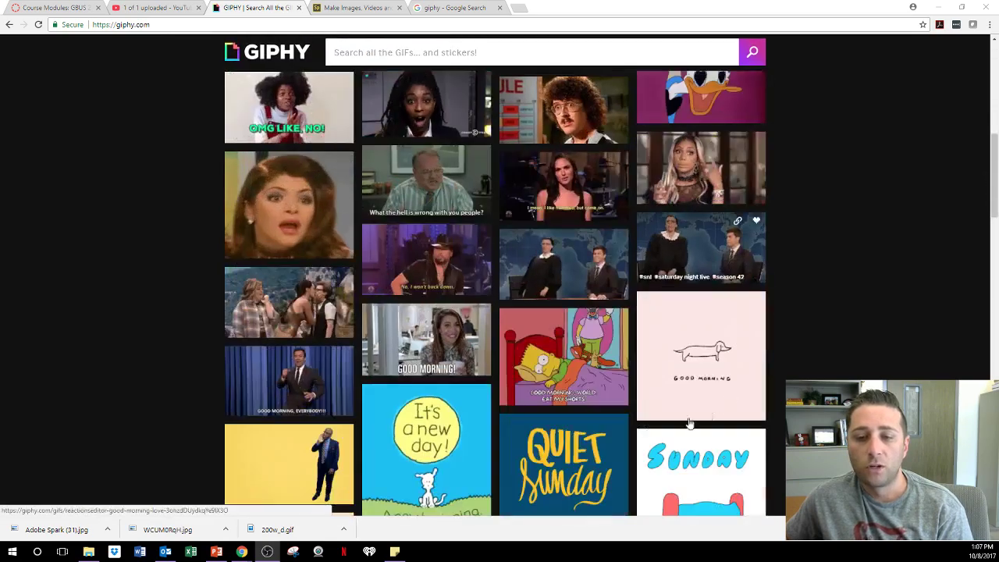
scroll(399, 272, down, 4)
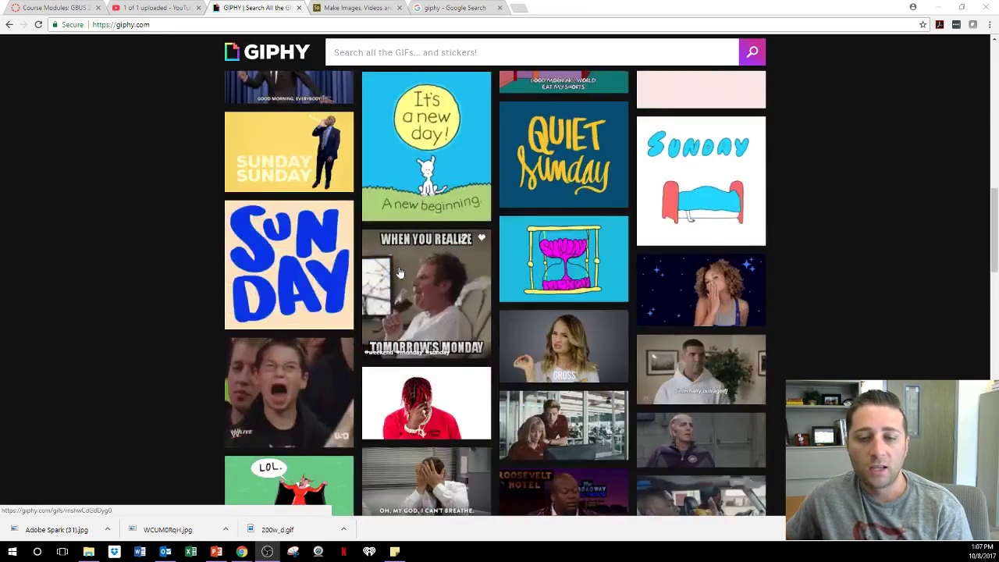
scroll(400, 272, down, 2)
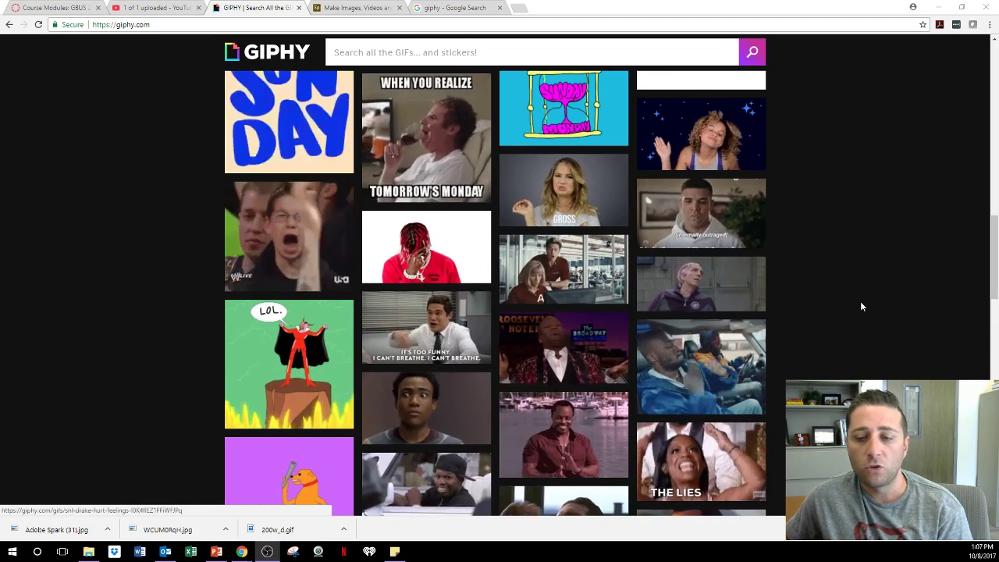
scroll(861, 307, up, 10)
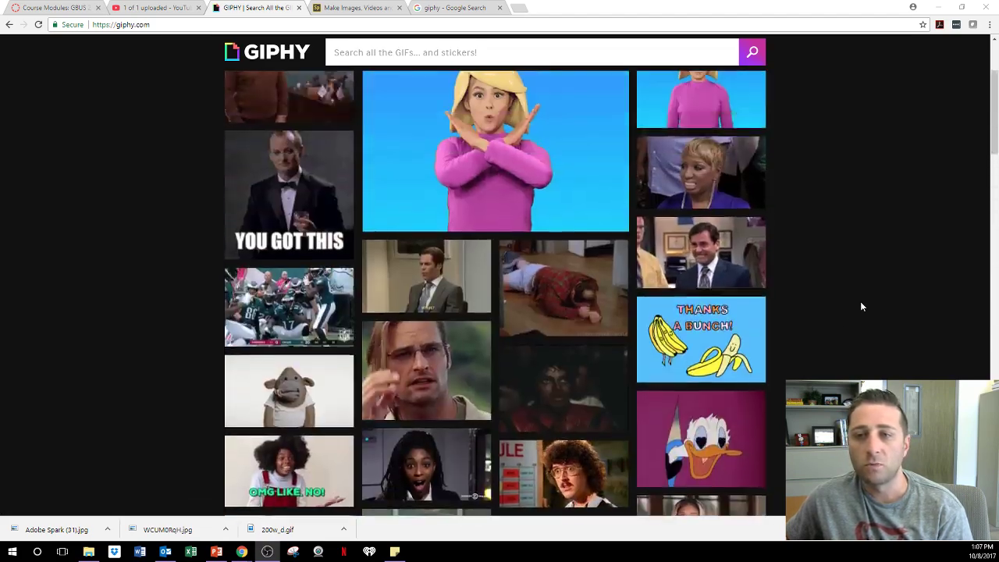
scroll(862, 306, up, 2)
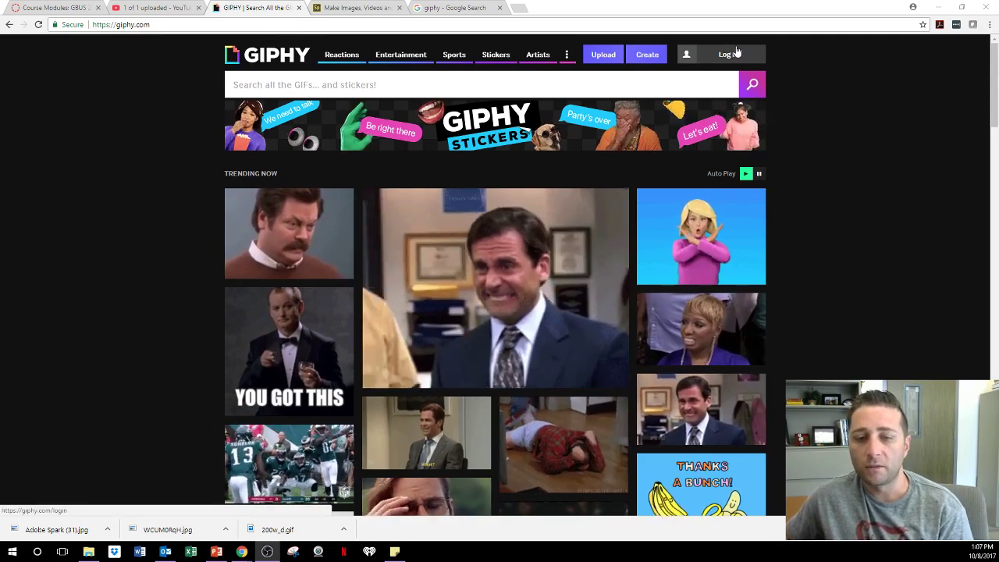
Open Giphy's login page, look at the Join Giphy sign-up form, and go back.
click(728, 53)
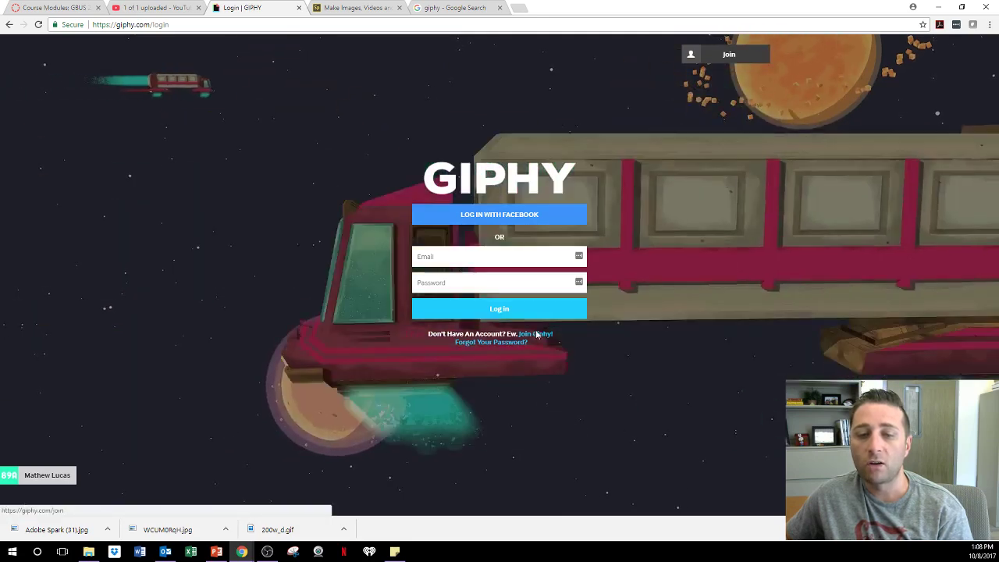
click(537, 334)
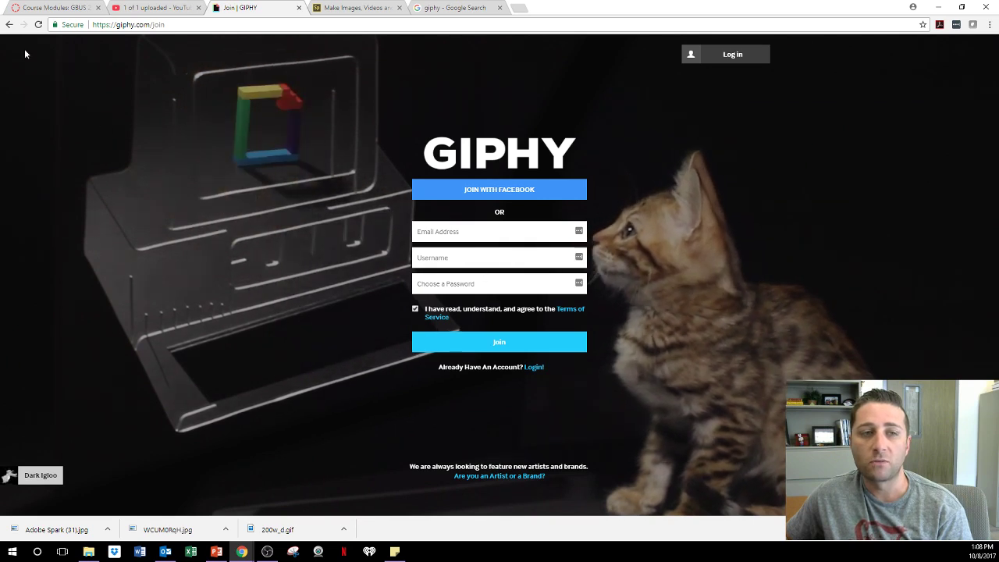
click(10, 24)
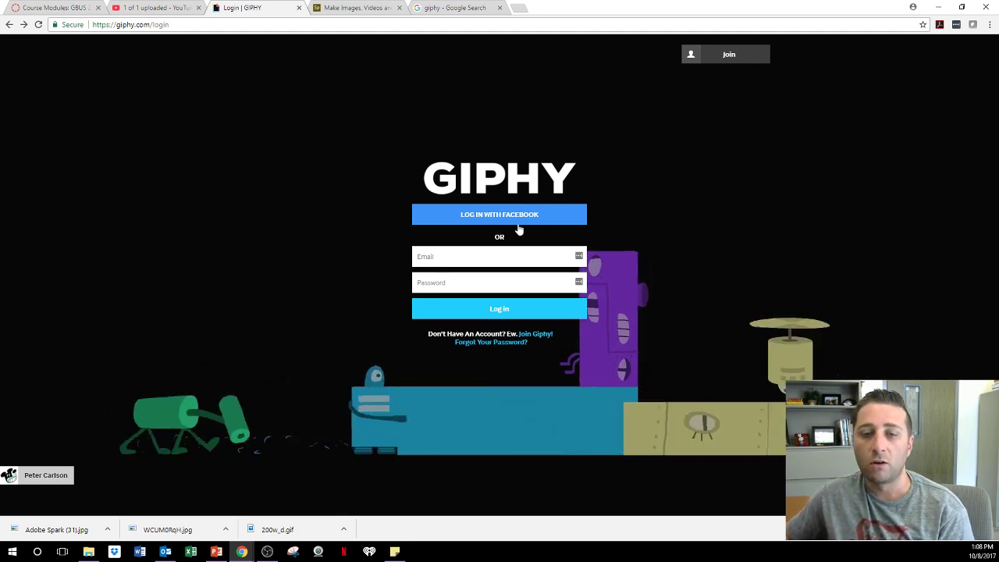
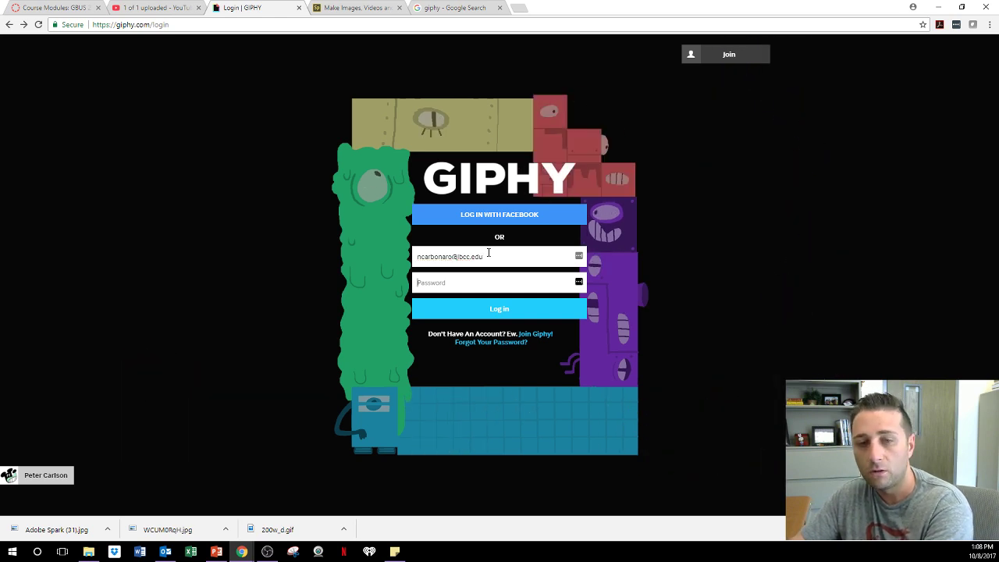
Enter the account e-mail and password and log in to Giphy.
key(Tab)
text(••)
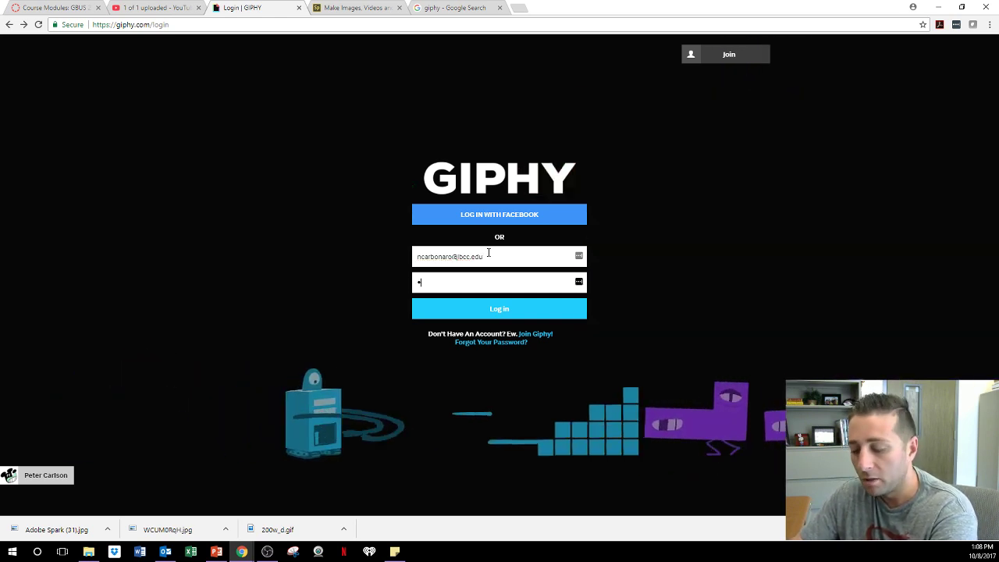
text(••••••••••••)
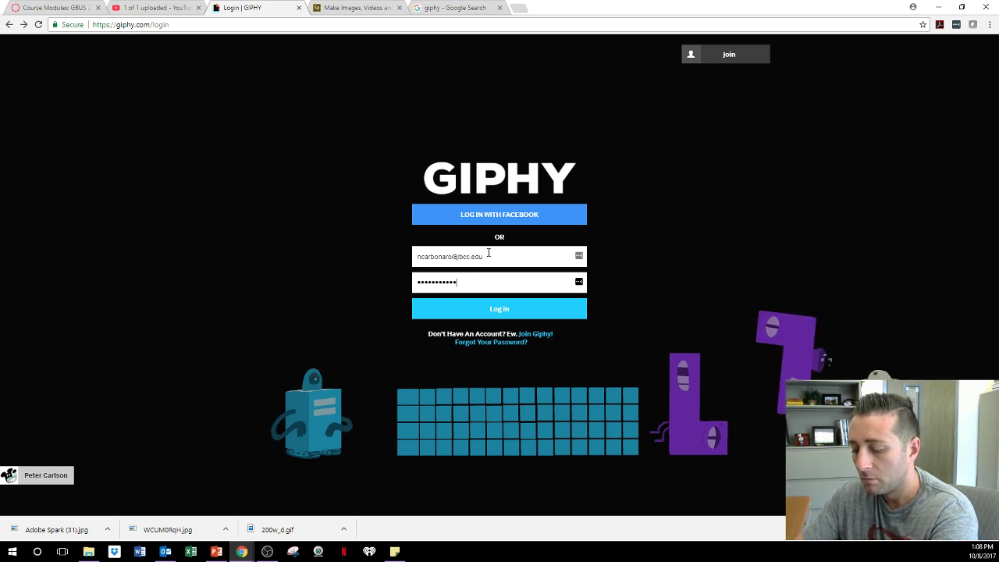
click(508, 320)
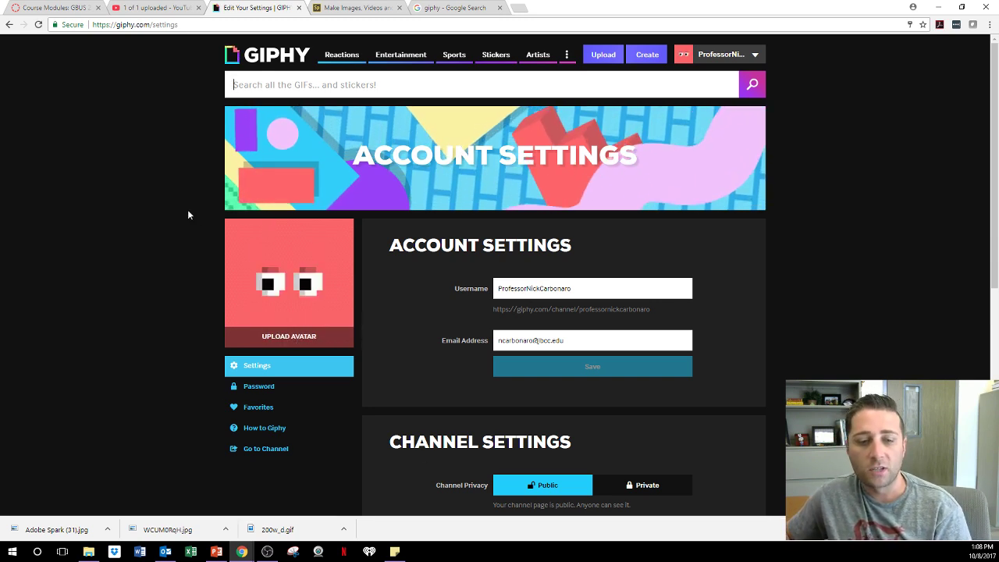
Open How to Giphy from the settings sidebar and scroll through the About page.
click(275, 430)
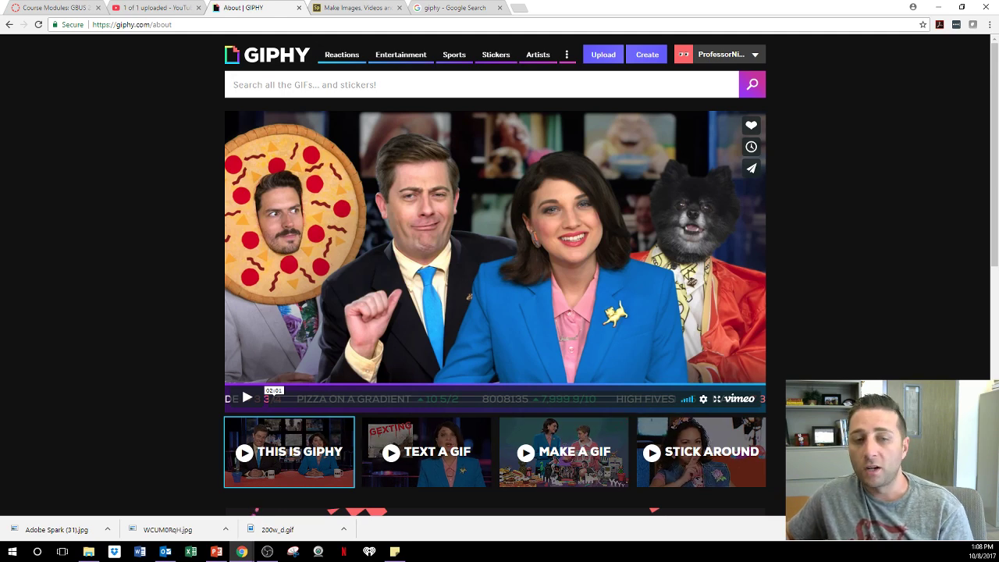
scroll(495, 297, down, 2)
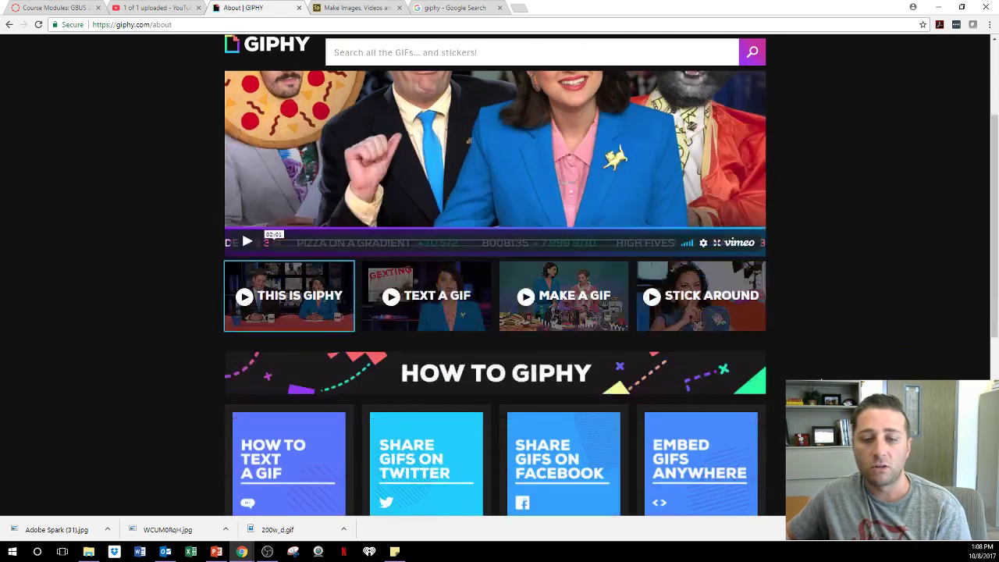
scroll(733, 294, down, 3)
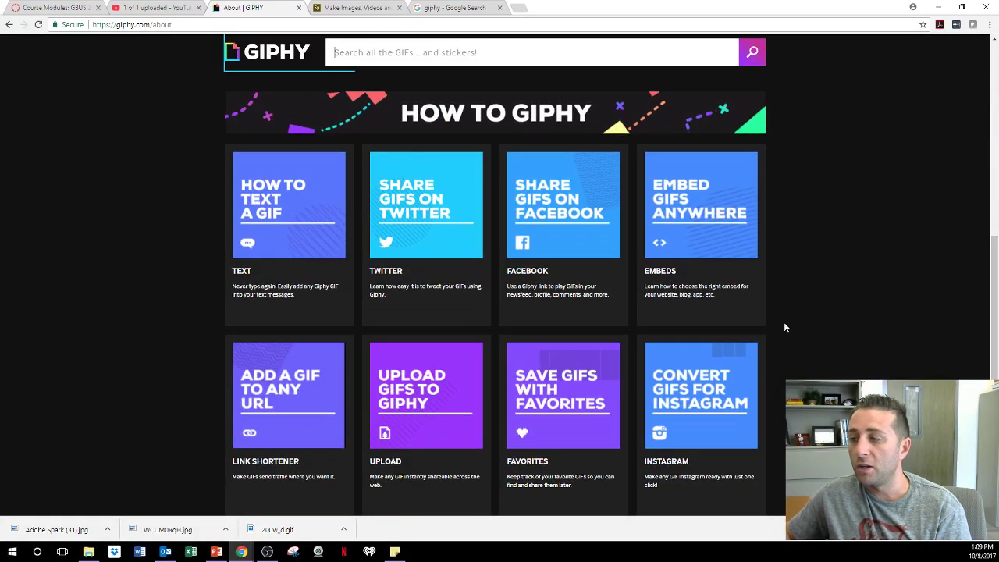
scroll(778, 374, down, 1)
scroll(780, 374, up, 6)
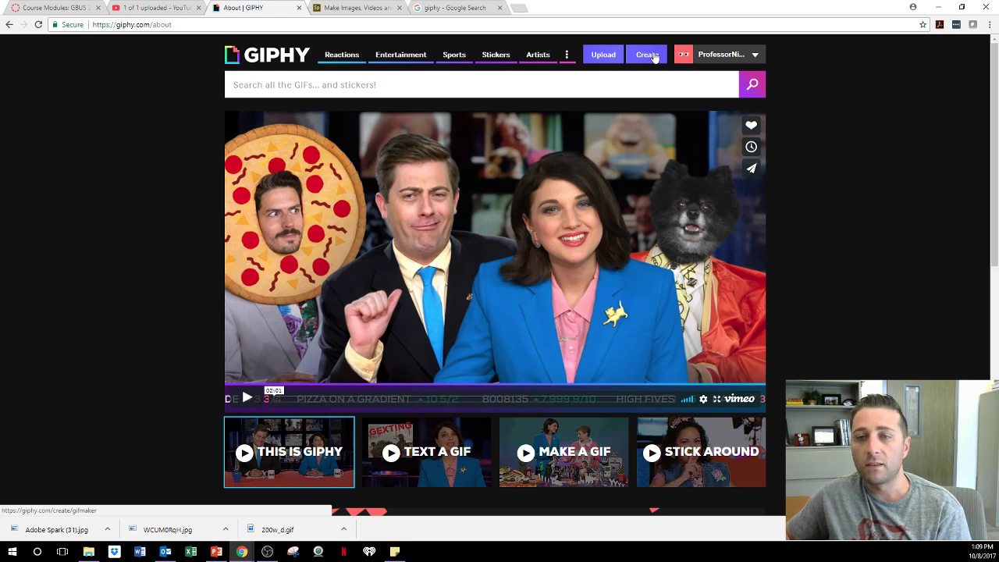
Open the GIF Maker and load the IMG_1407 video from the Desktop.
click(653, 56)
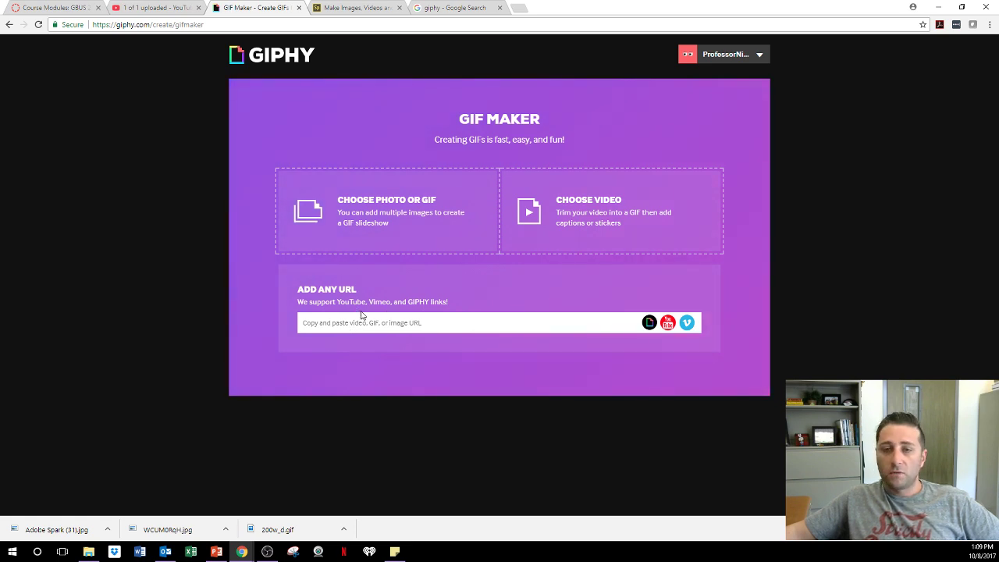
click(573, 225)
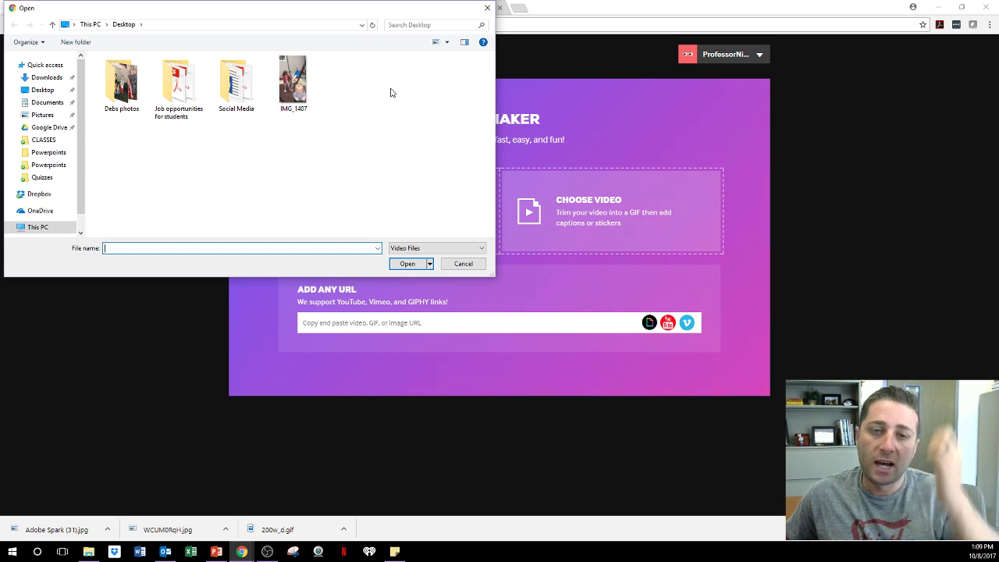
click(287, 93)
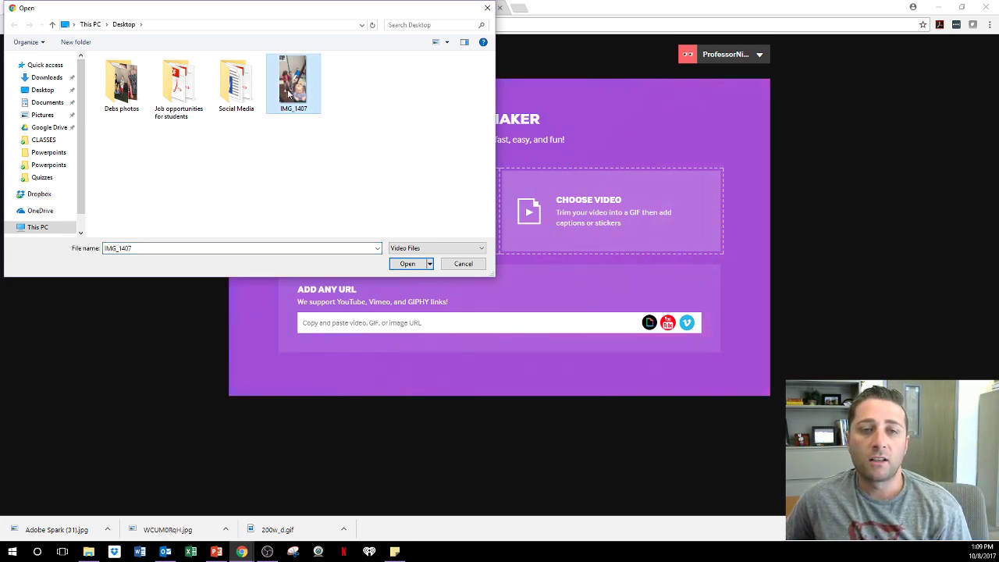
click(414, 265)
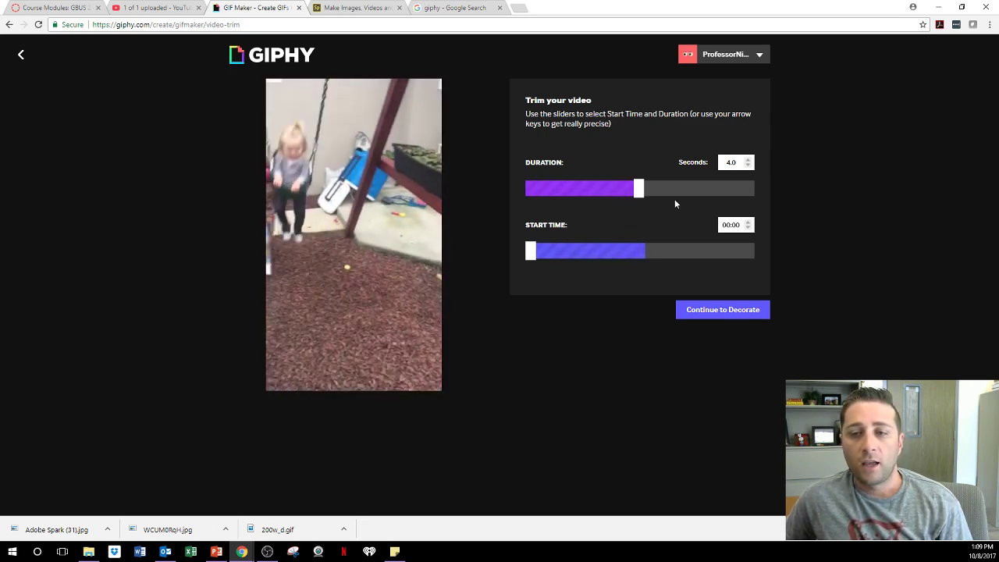
Adjust the Duration slider until the clip reads 5.7 seconds, keeping Start Time 00:00.
drag(640, 193, 528, 193)
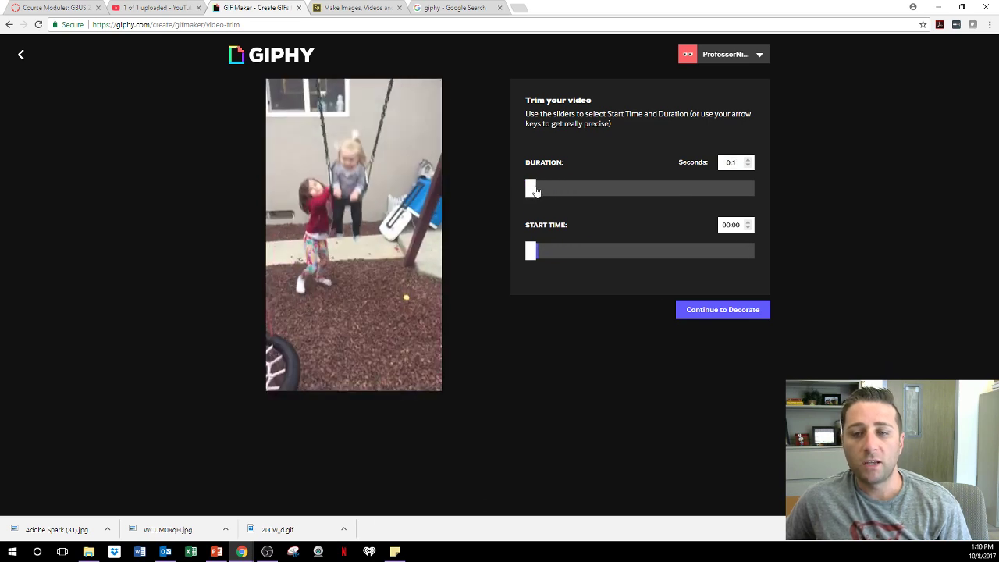
drag(535, 192, 556, 189)
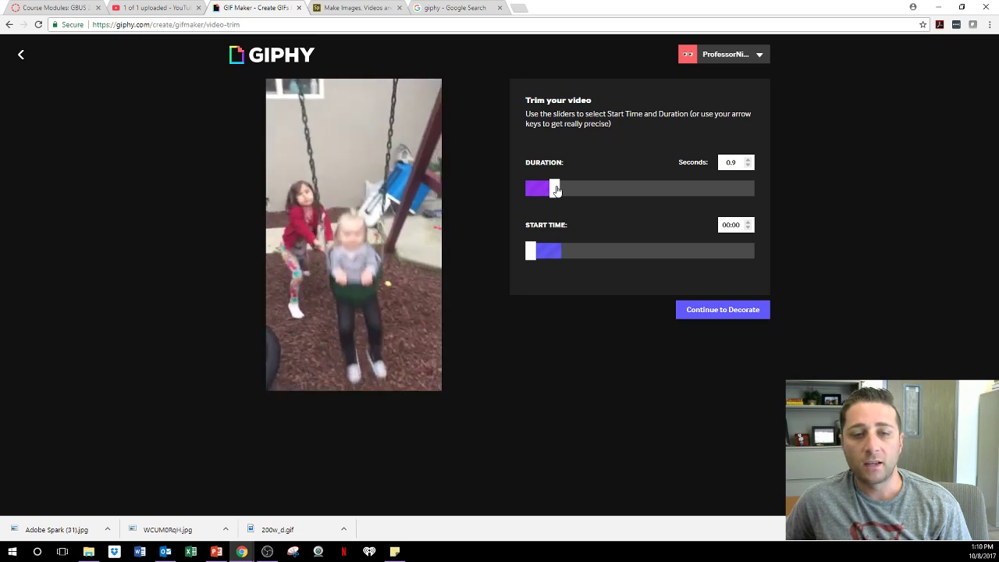
drag(556, 190, 760, 196)
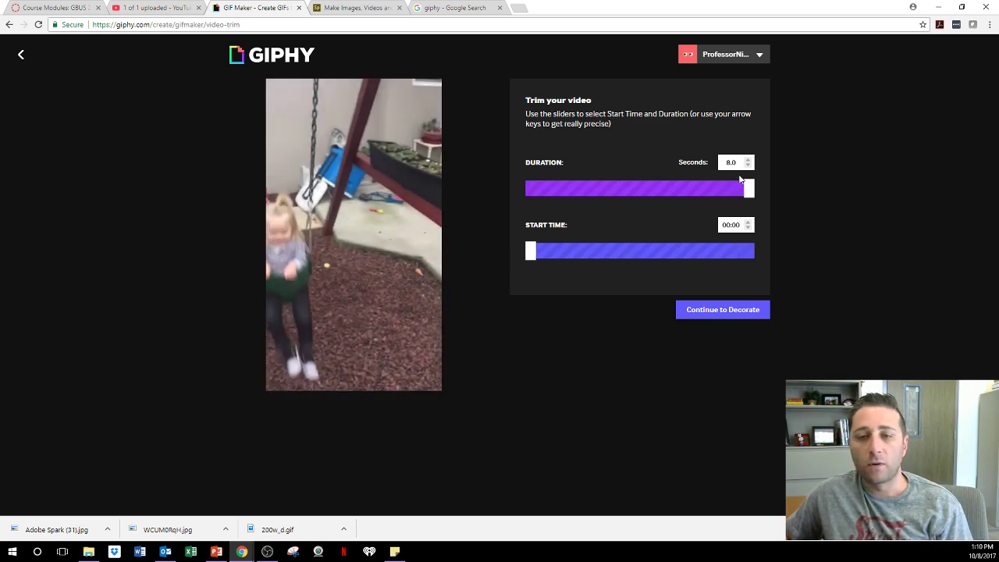
drag(754, 199, 550, 203)
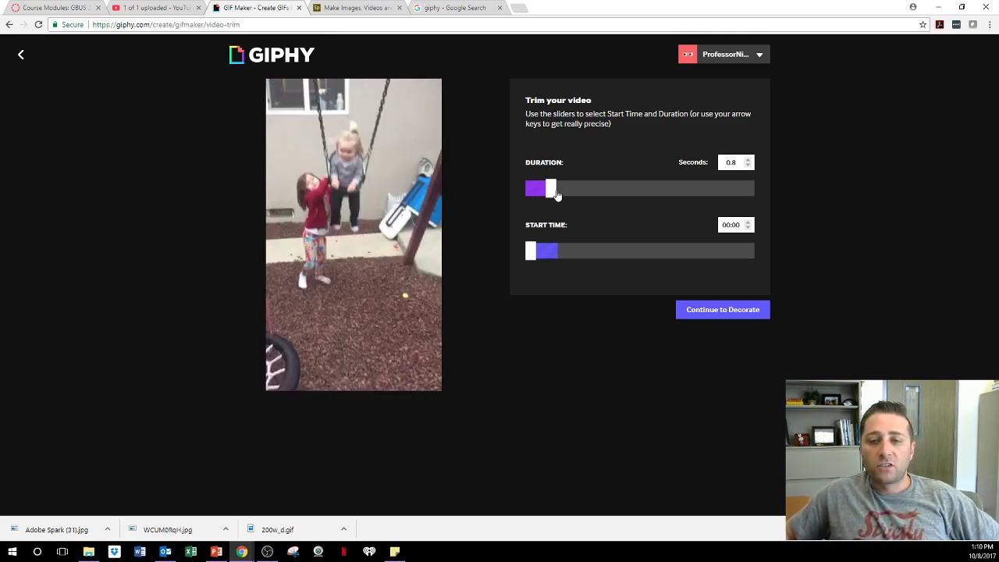
drag(550, 188, 567, 196)
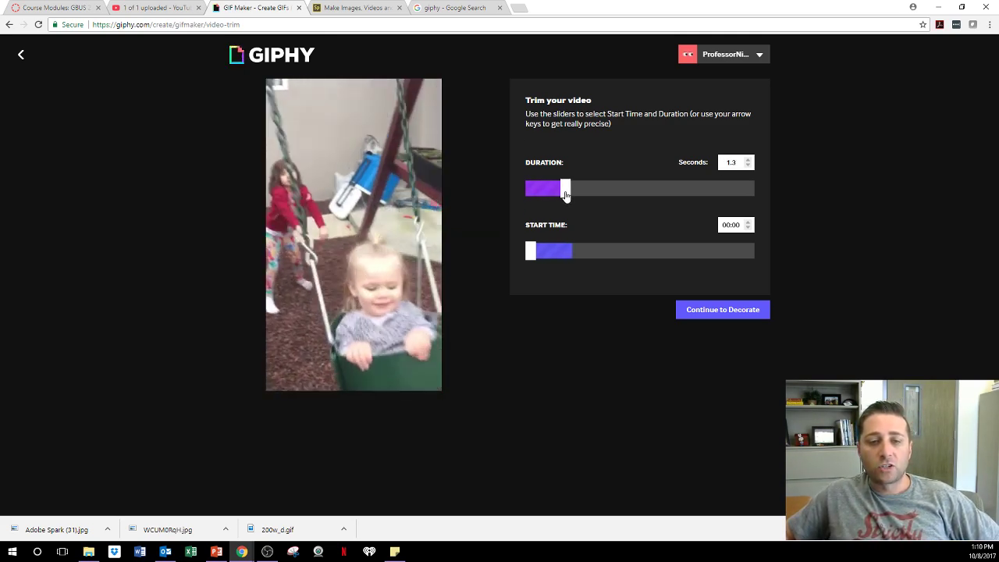
drag(567, 196, 581, 196)
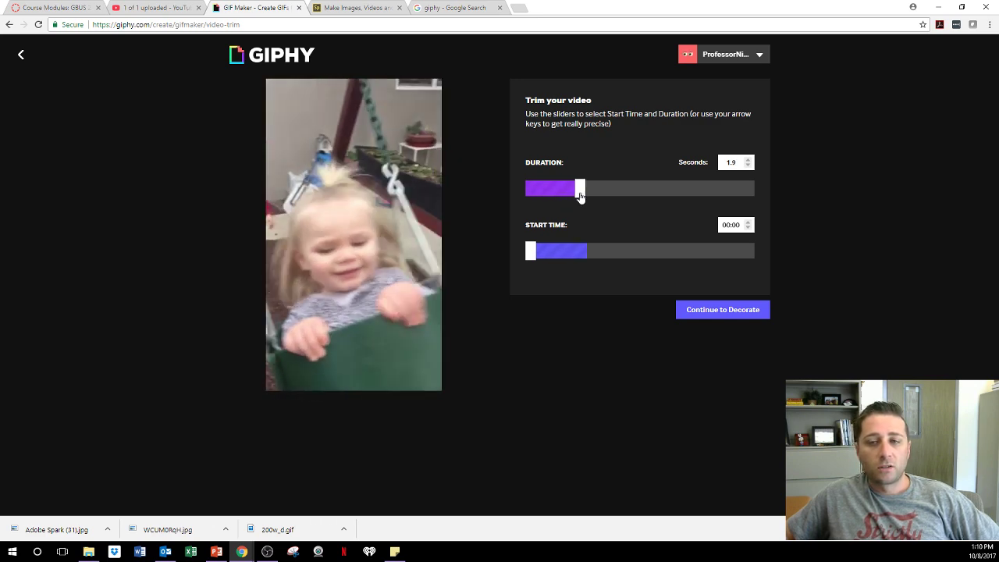
drag(587, 199, 606, 201)
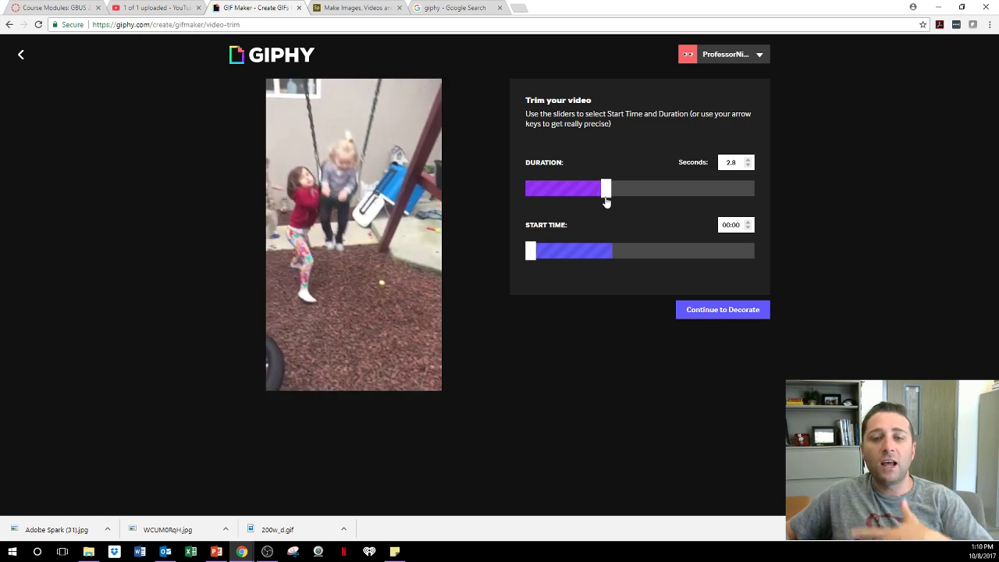
click(621, 194)
drag(622, 194, 685, 197)
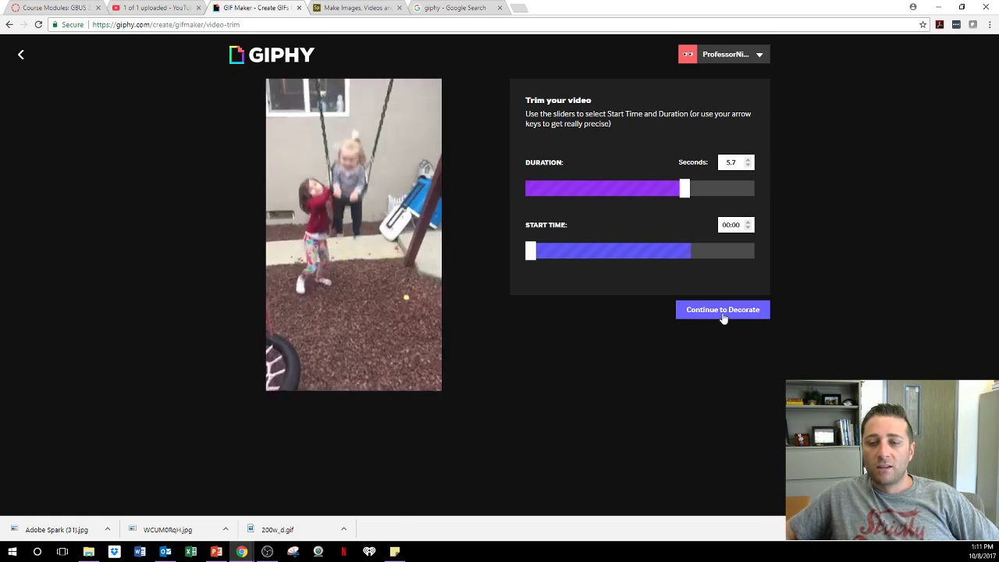
Continue to Decorate, pick the MEME caption style, and type the caption 'Life hits yo'.
click(722, 312)
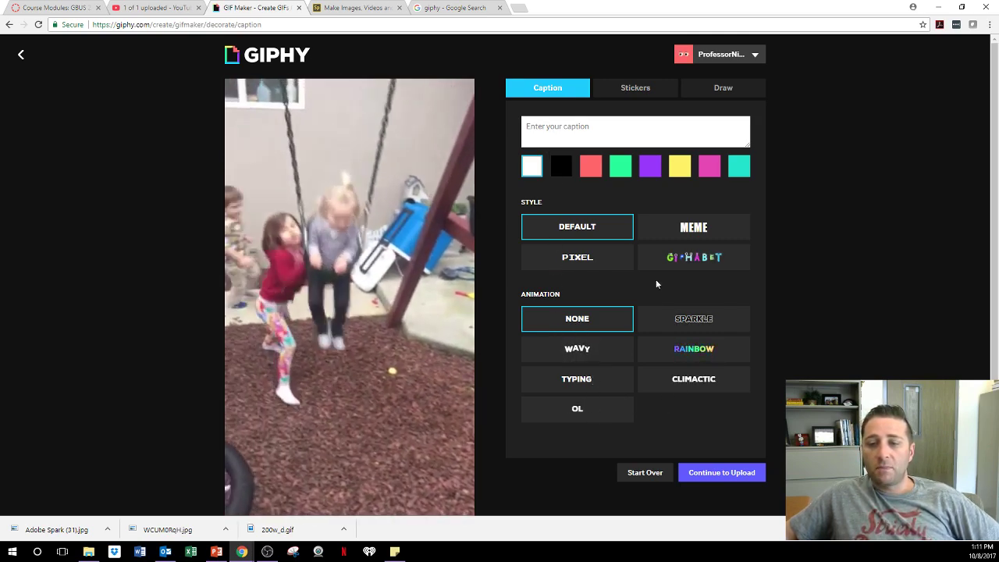
click(692, 227)
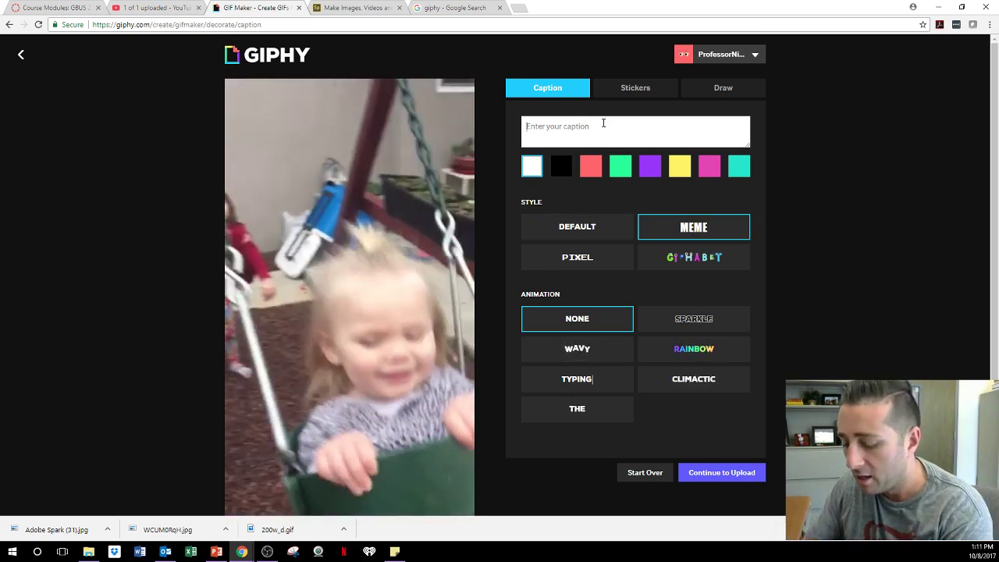
text(Life )
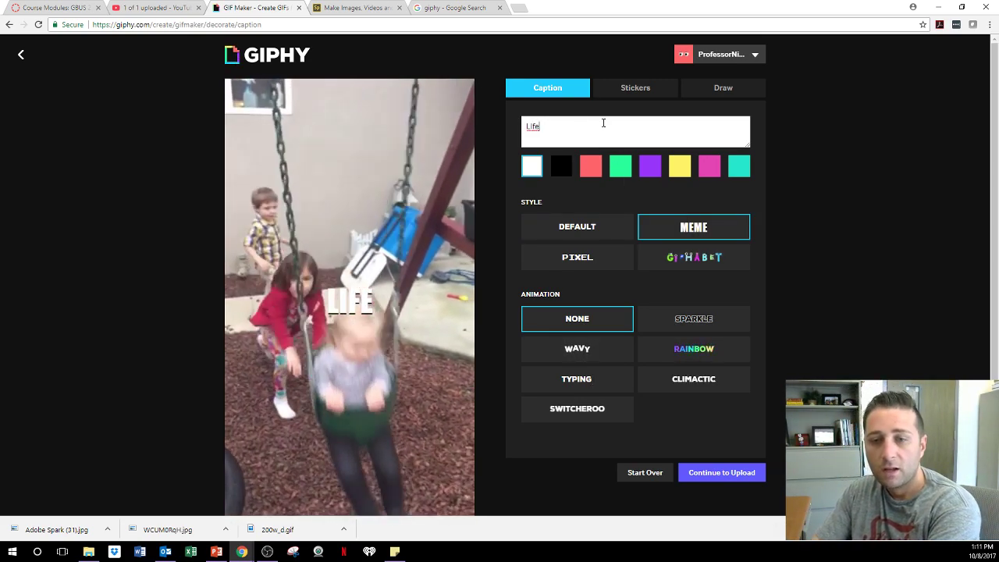
text(h)
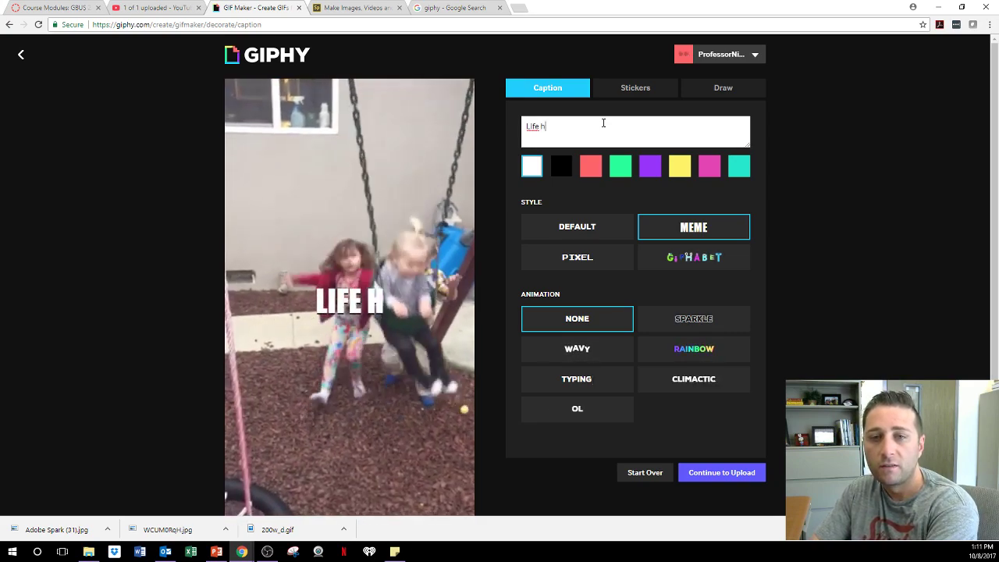
text(its you hard)
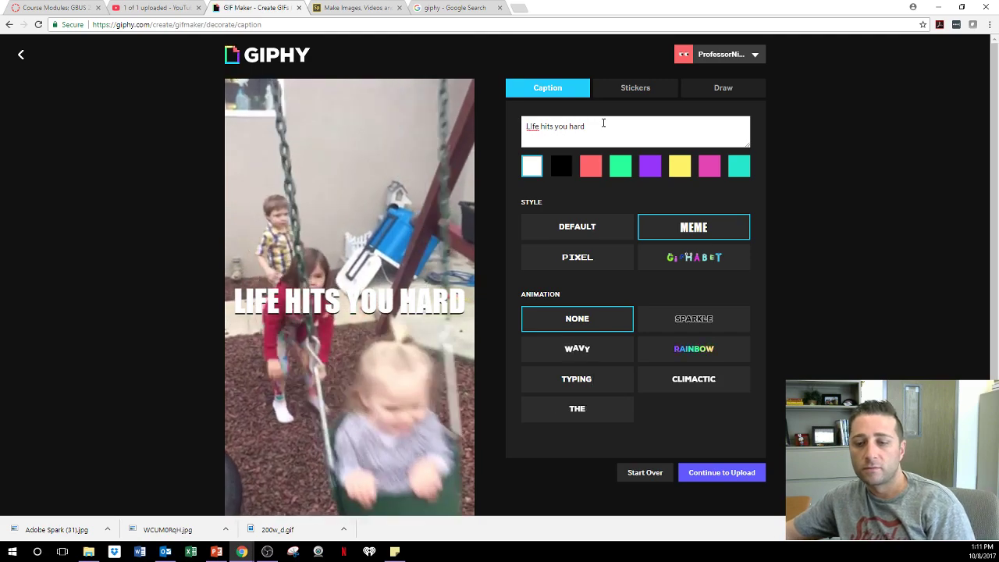
Drag the caption to the bottom, try several animations, and apply Climactic.
drag(433, 308, 425, 452)
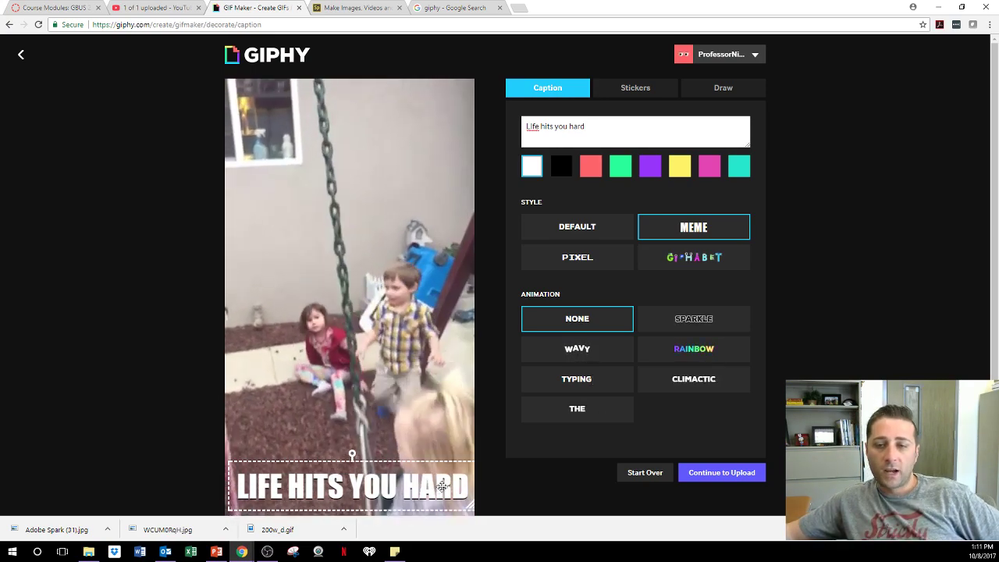
click(569, 352)
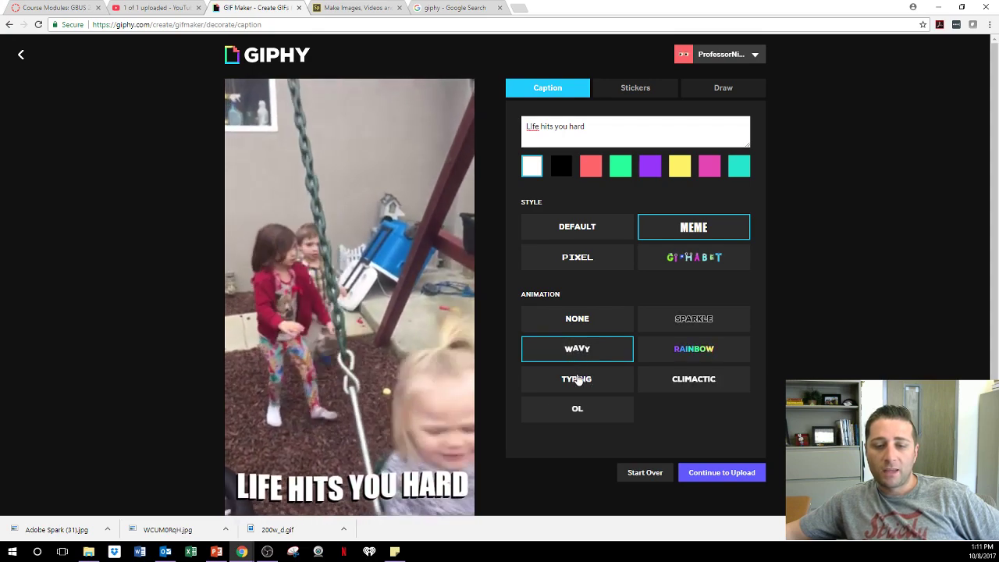
click(578, 381)
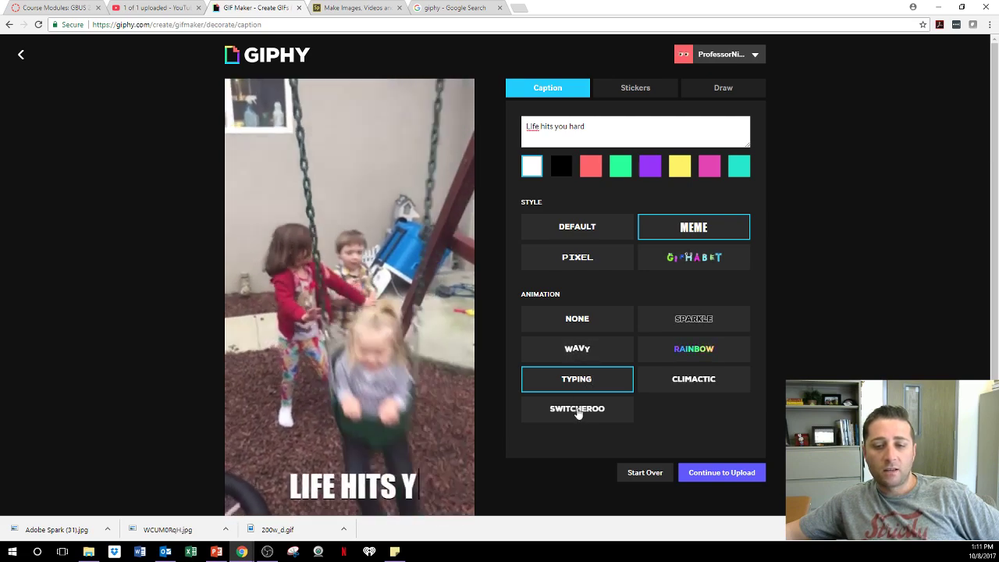
click(578, 412)
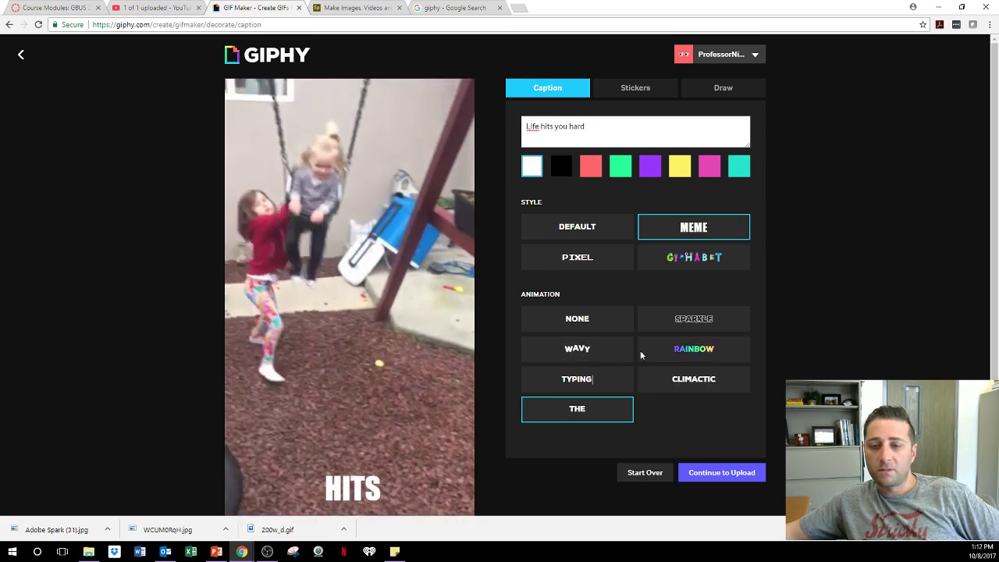
click(661, 320)
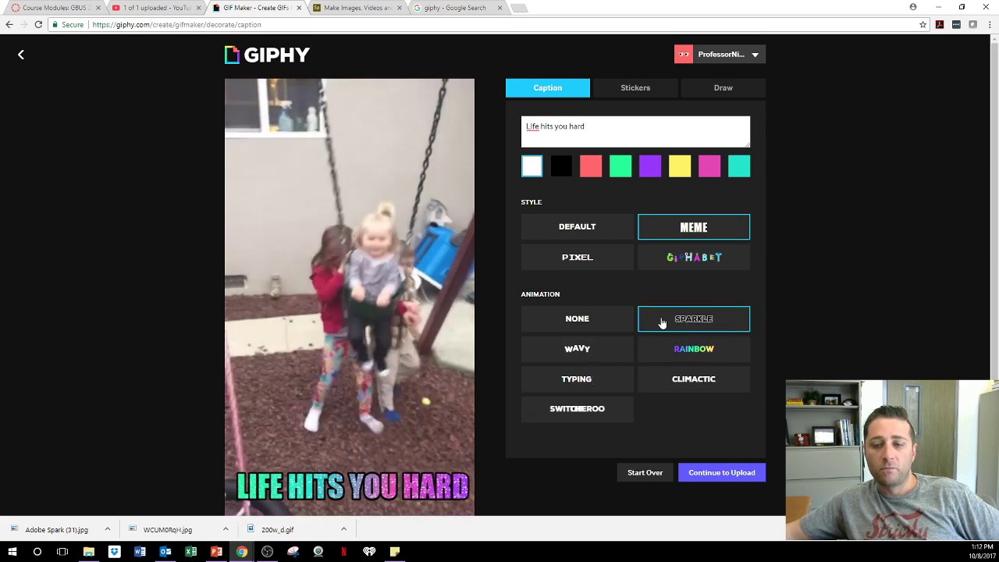
click(675, 350)
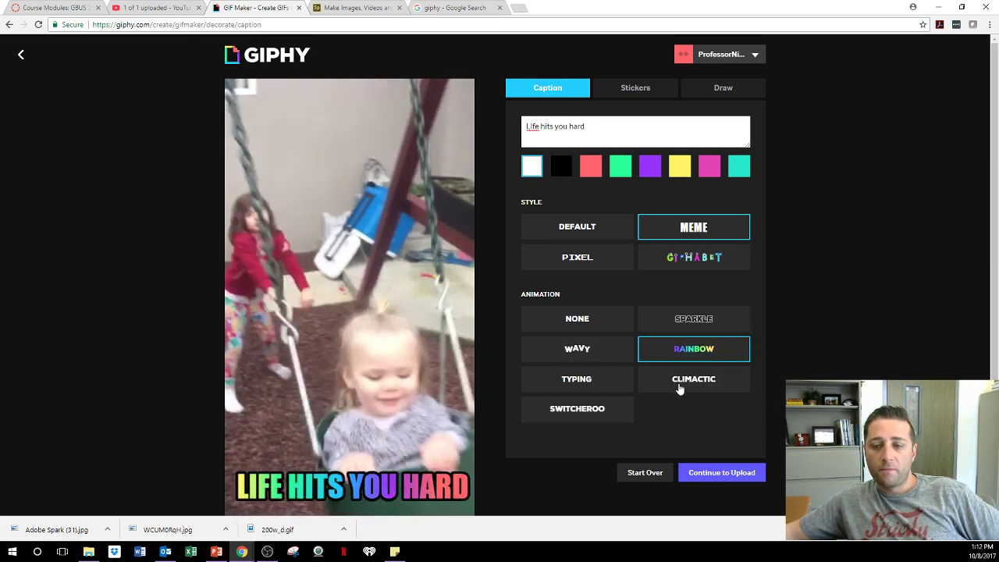
click(679, 381)
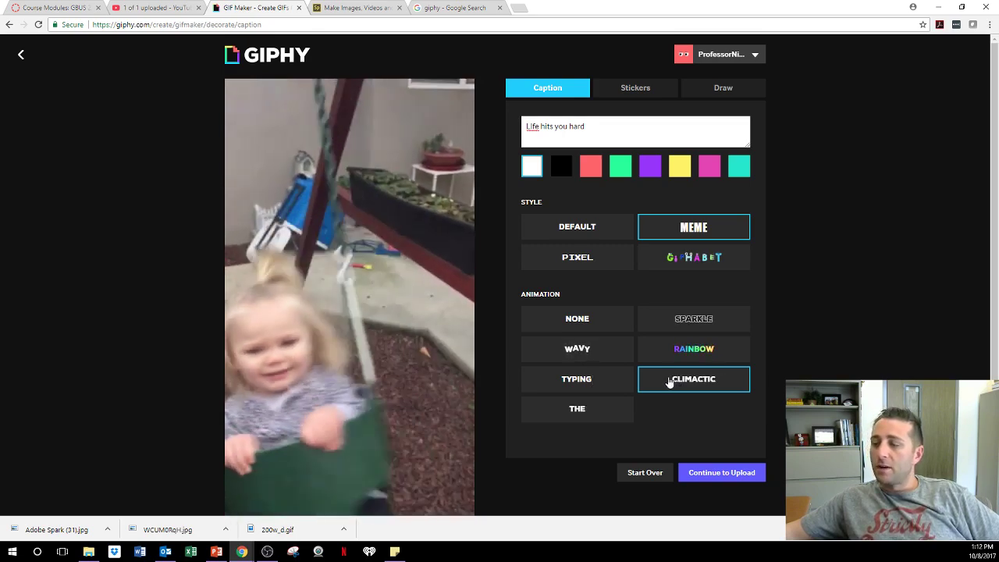
Continue to Upload and type the tags 'life lessons' and 'kid fails' in Add Tags.
click(726, 472)
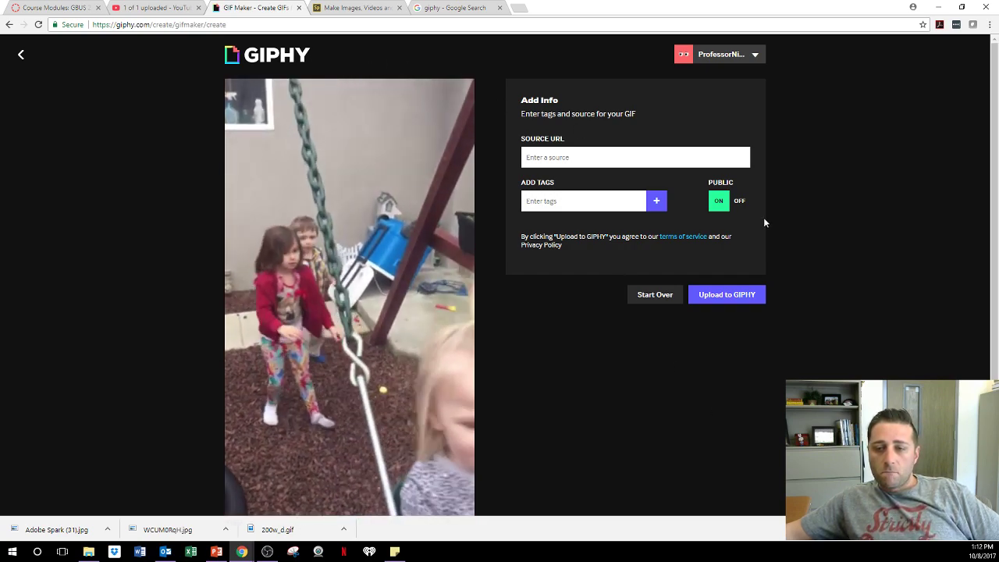
click(625, 202)
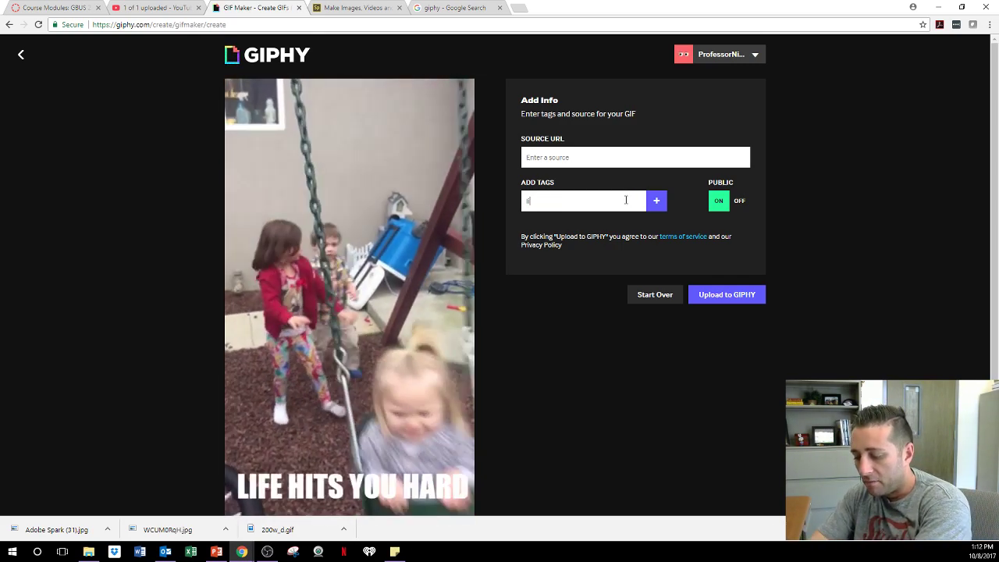
text(life lessons, kid fails)
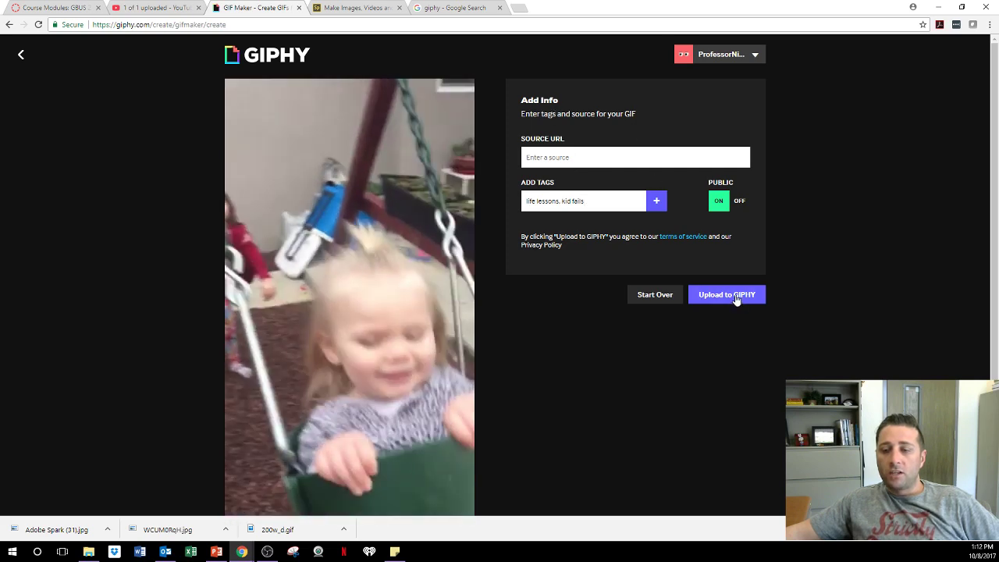
Add the typed life lessons and kid fails tags to the GIF.
click(735, 297)
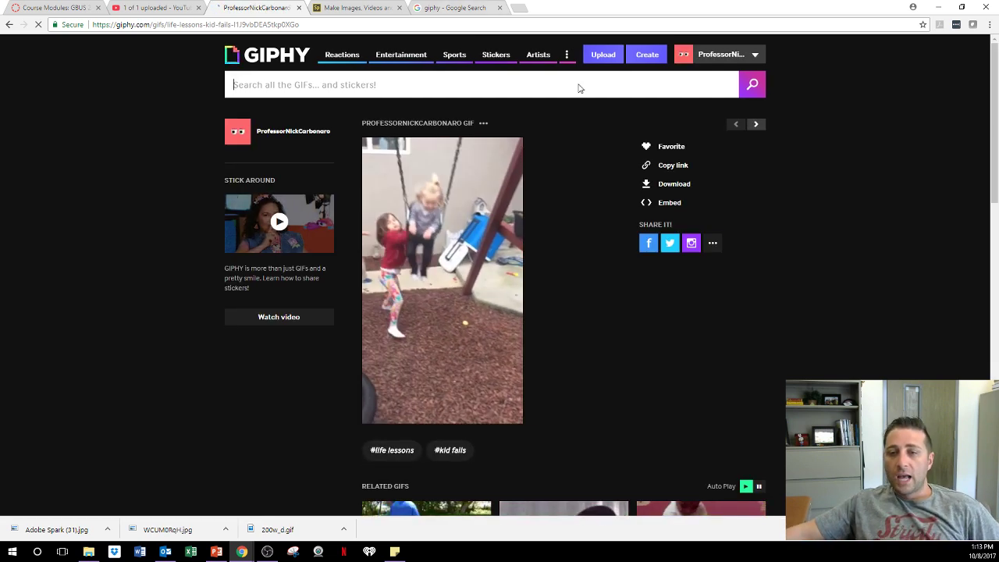
Show the GIF's short, direct GIF and HTML5 share links, dismissing the Twitter sign-in popup.
click(659, 166)
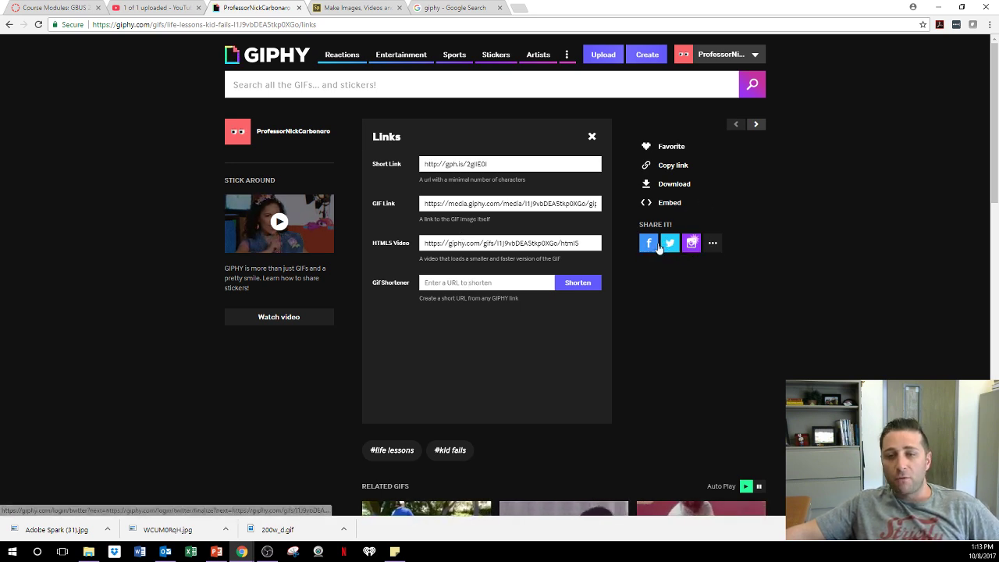
click(674, 247)
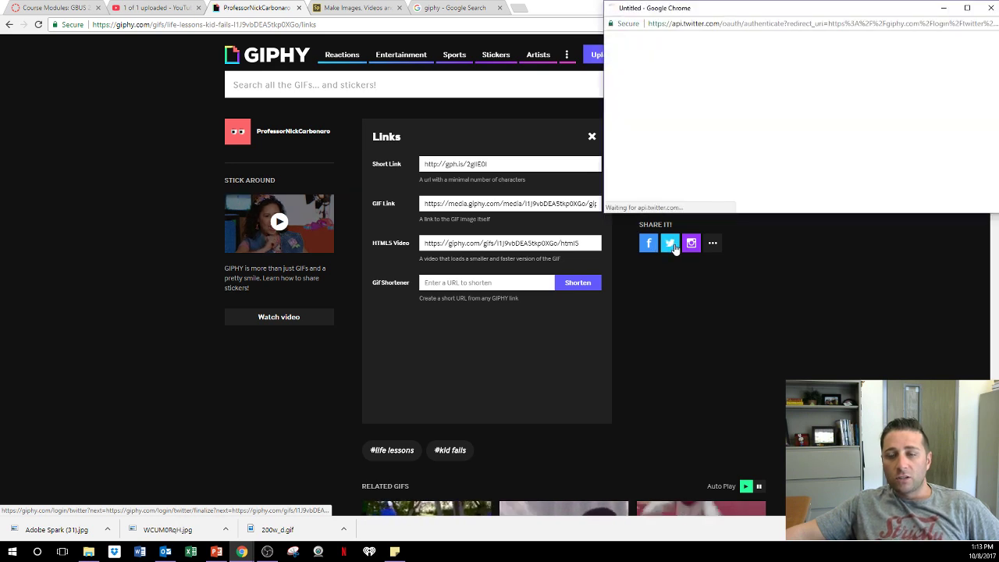
click(986, 10)
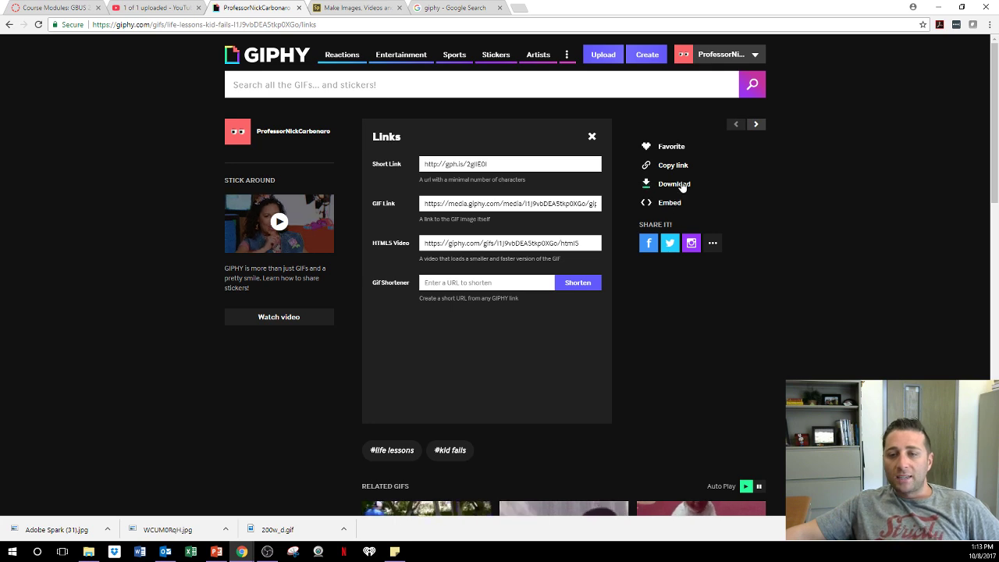
Open the Download panel listing Source, Social and Small versions of the GIF.
click(674, 184)
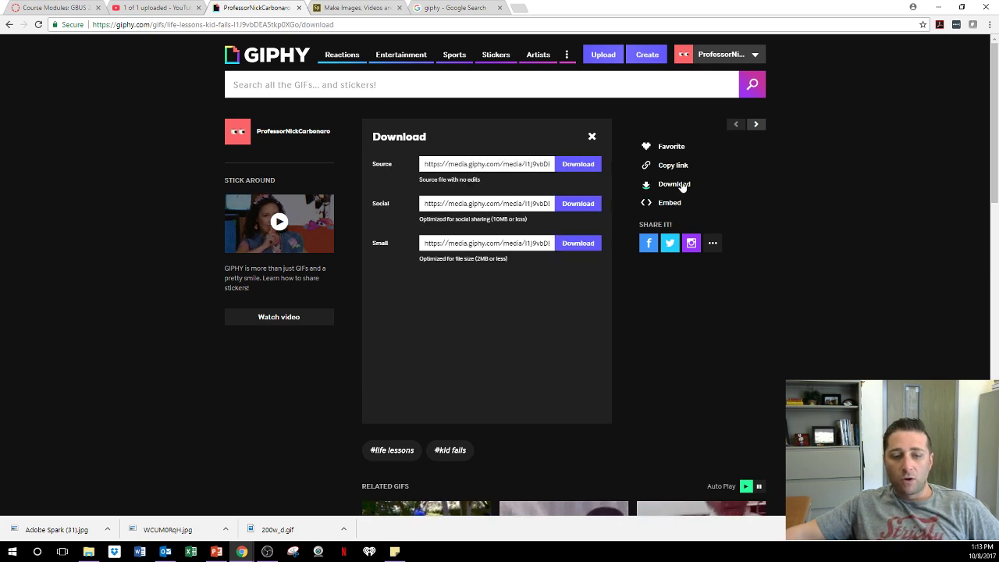